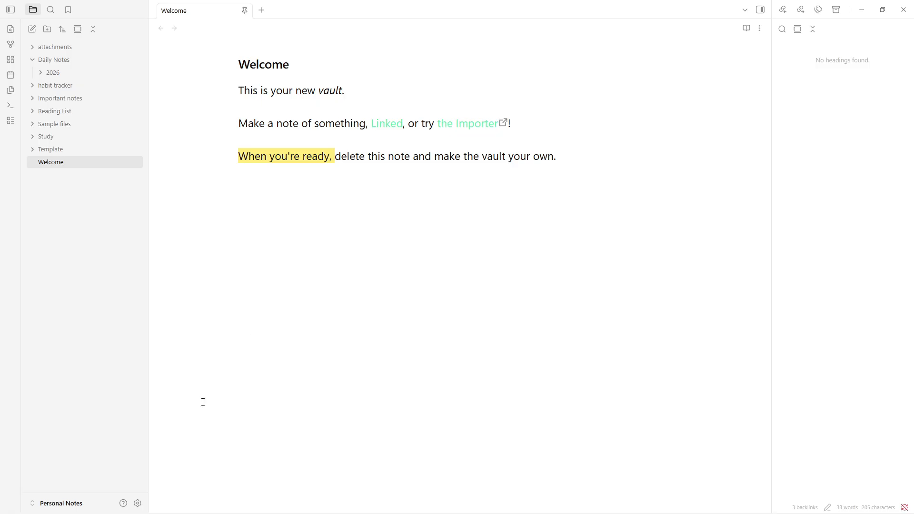
# Open the vault manager to view the available vaults and vault options, and close it again
pyautogui.click(73, 503)
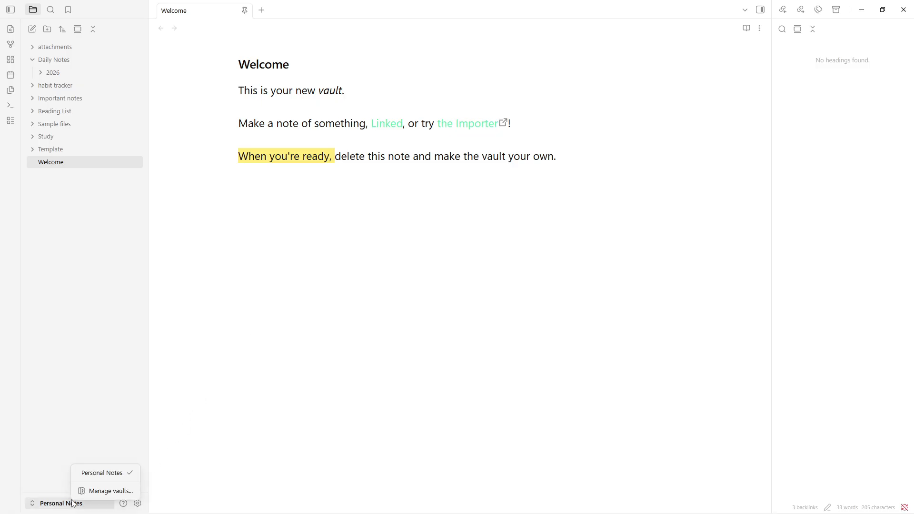
pyautogui.click(107, 492)
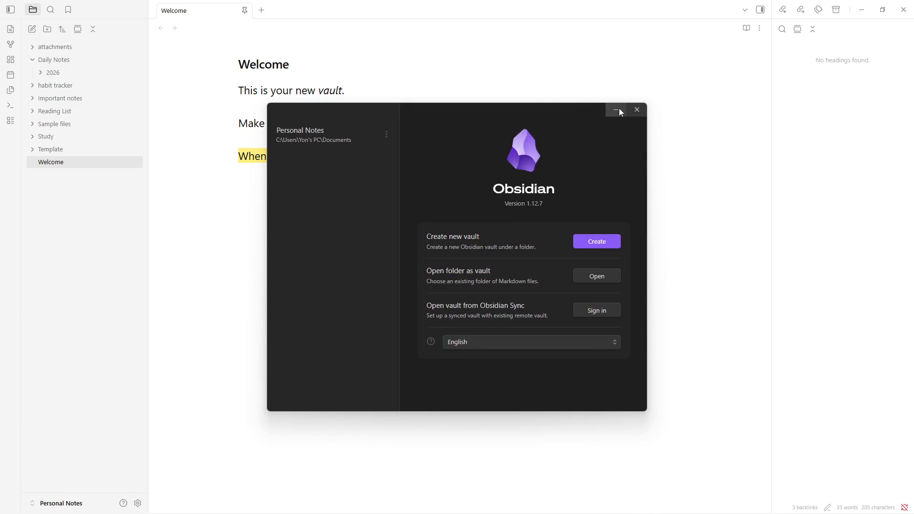
pyautogui.click(636, 109)
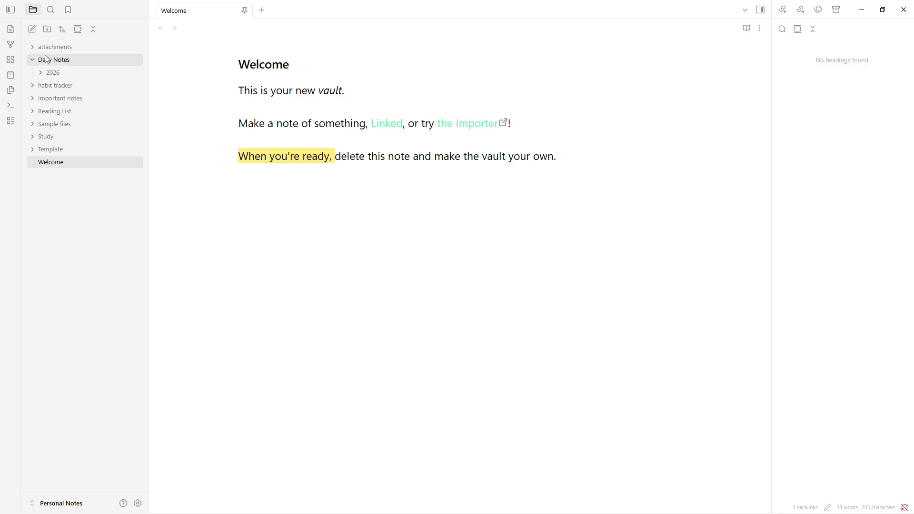
# Collapse the Daily Notes folder and create a new top-level folder named Research Folder
pyautogui.click(31, 59)
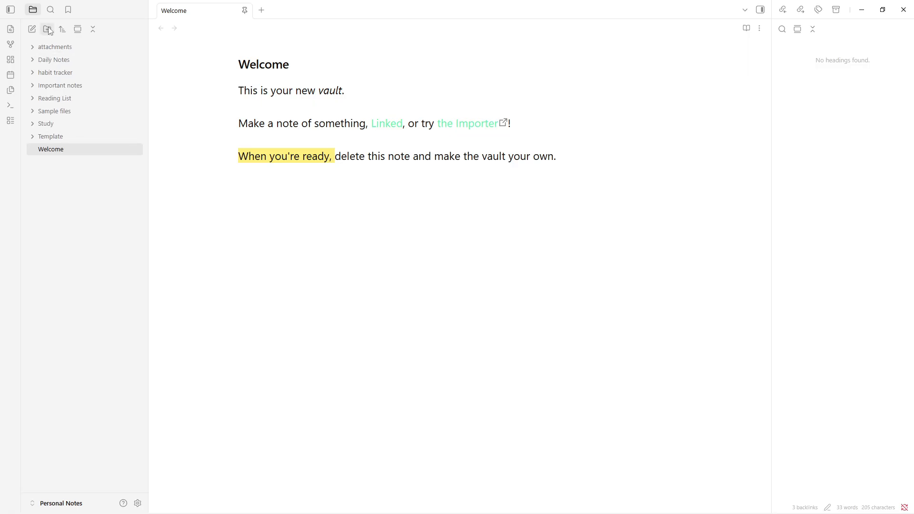
pyautogui.rightClick(77, 250)
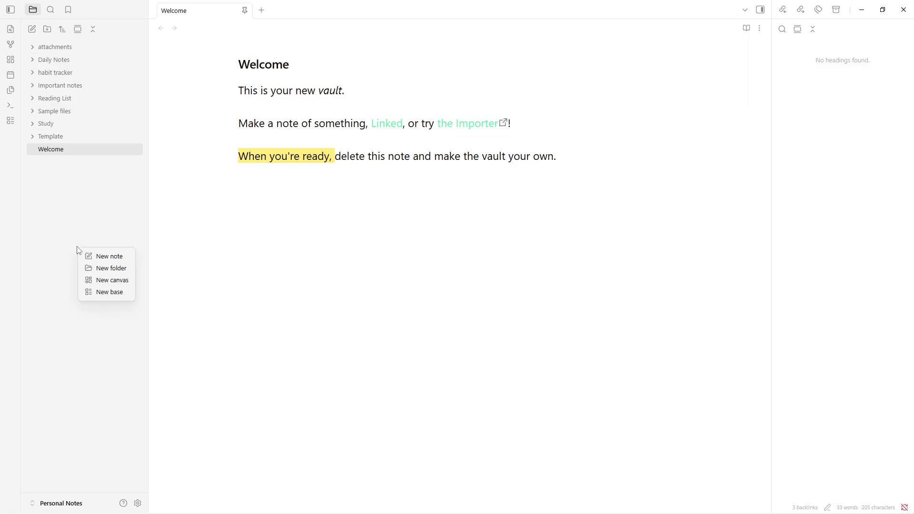
pyautogui.click(120, 273)
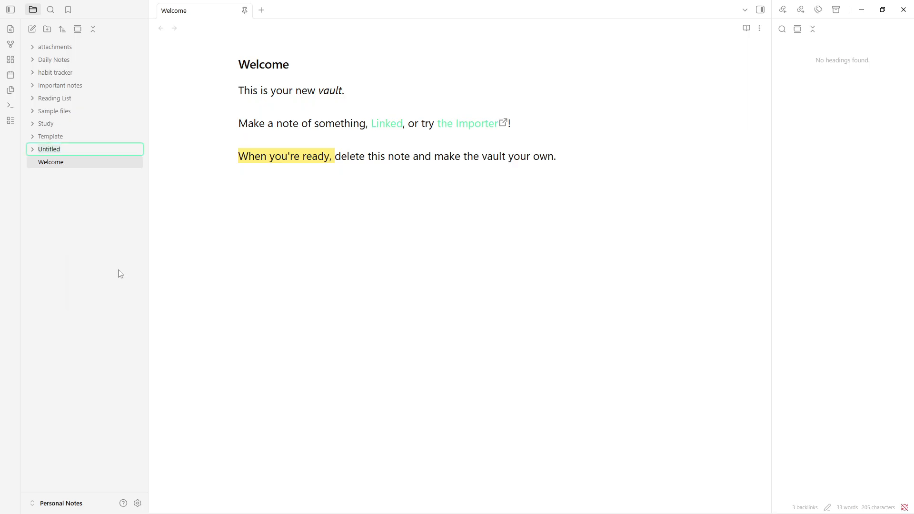
pyautogui.write('Research Folder')
pyautogui.press('Return')
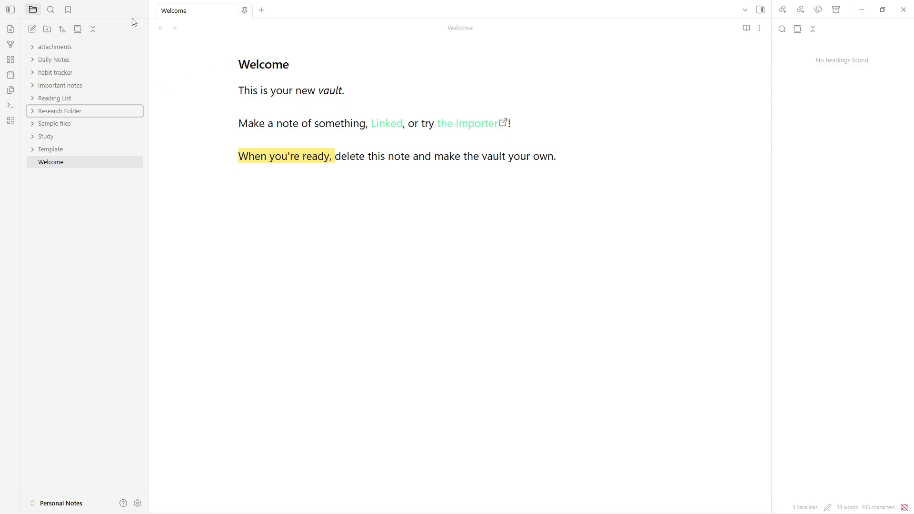
# Create a folder named AI and move it inside Research Folder, checking the nesting
pyautogui.click(47, 29)
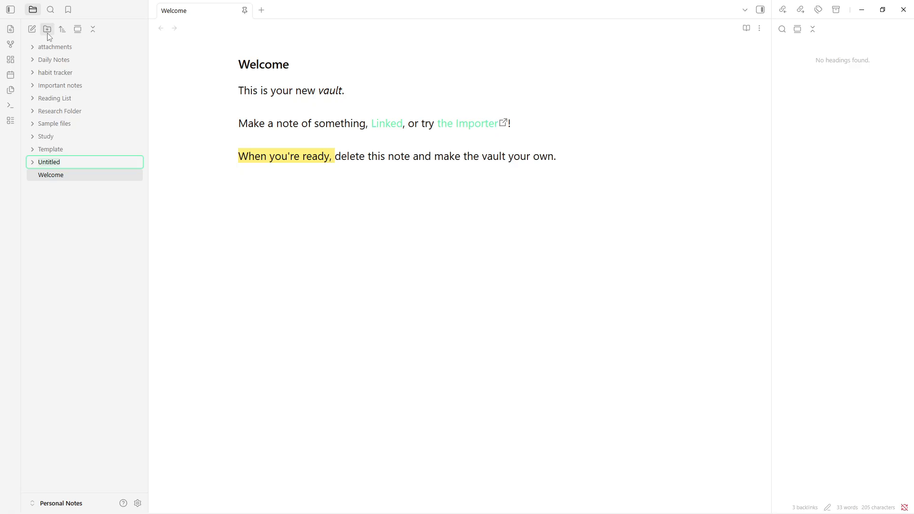
pyautogui.write('AI')
pyautogui.press('Return')
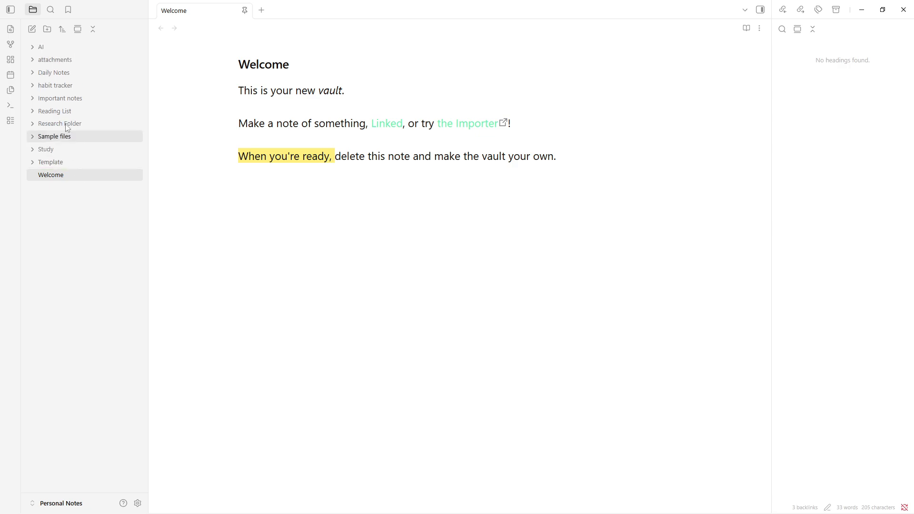
pyautogui.moveTo(56, 50); pyautogui.dragTo(77, 123)
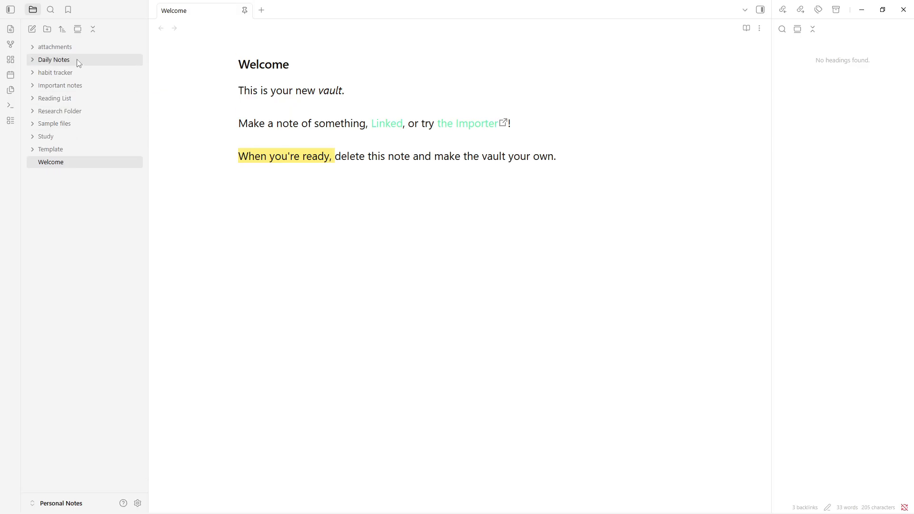
pyautogui.click(73, 114)
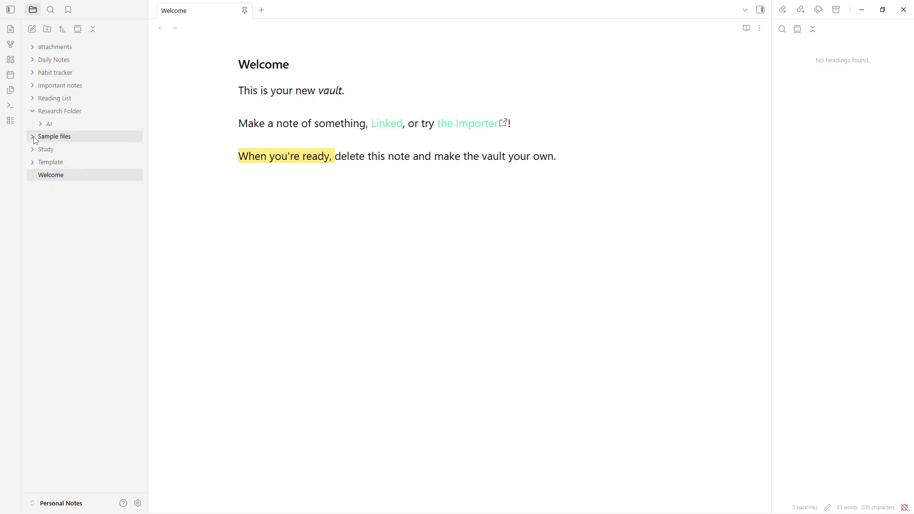
pyautogui.click(58, 110)
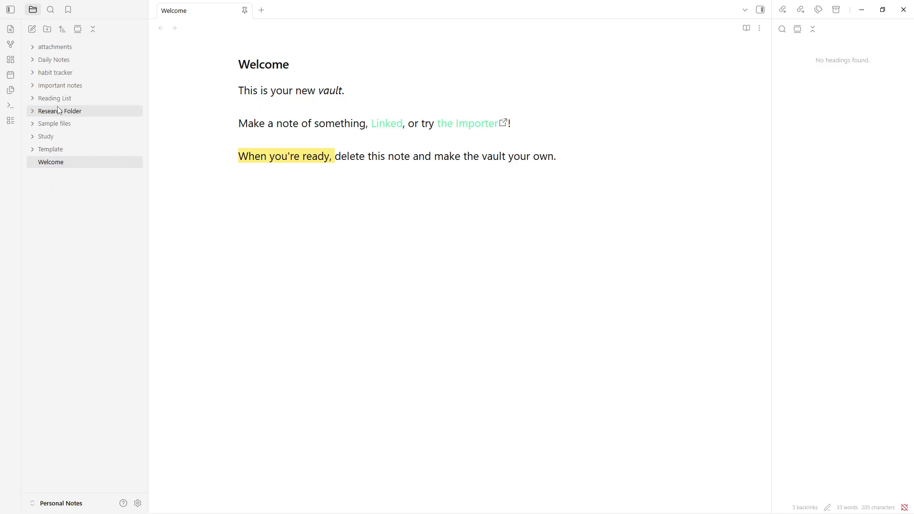
# Create a new note titled Research Dashboard and move it into Research Folder
pyautogui.click(37, 32)
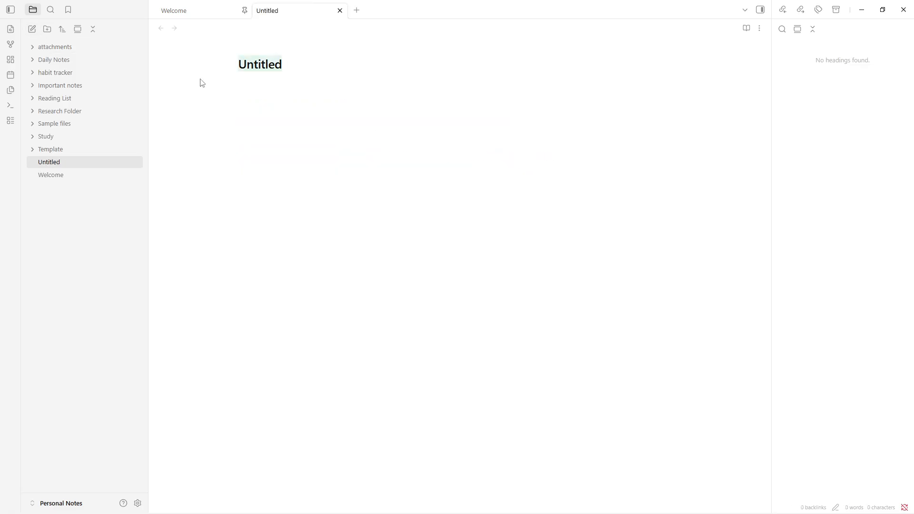
pyautogui.write('r')
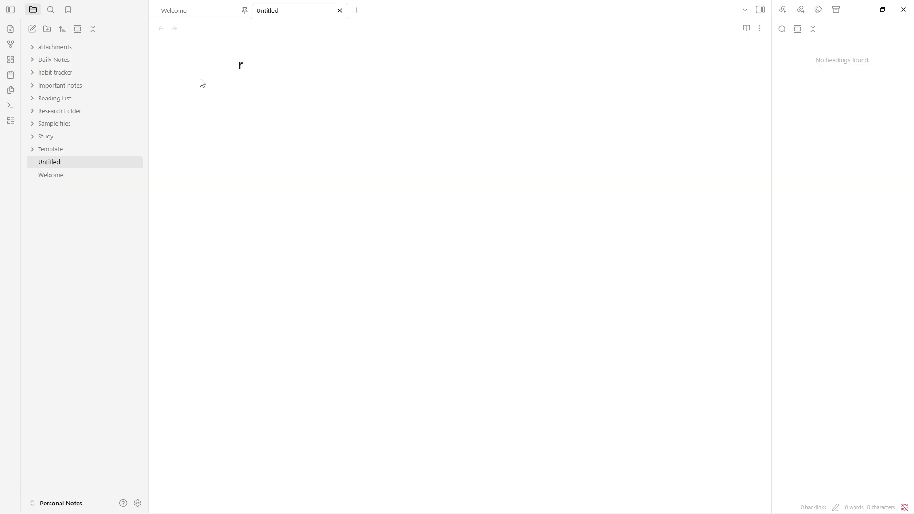
pyautogui.press('BackSpace')
pyautogui.write('r')
pyautogui.write('=')
pyautogui.write('Re==')
pyautogui.press('BackSpace')
pyautogui.press('BackSpace')
pyautogui.press('BackSpace')
pyautogui.press('BackSpace')
pyautogui.press('BackSpace')
pyautogui.write('Resera')
pyautogui.press('BackSpace')
pyautogui.press('BackSpace')
pyautogui.write('arch Dashboard')
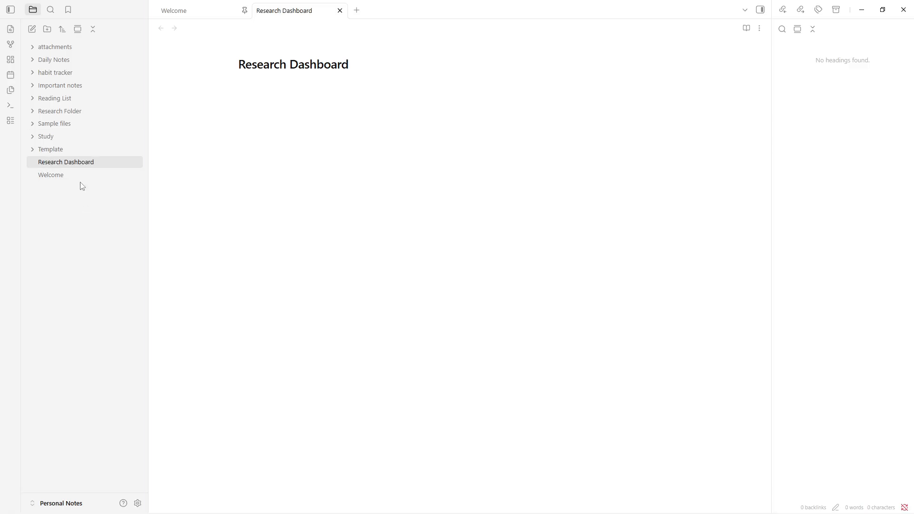
pyautogui.moveTo(74, 167); pyautogui.dragTo(82, 112)
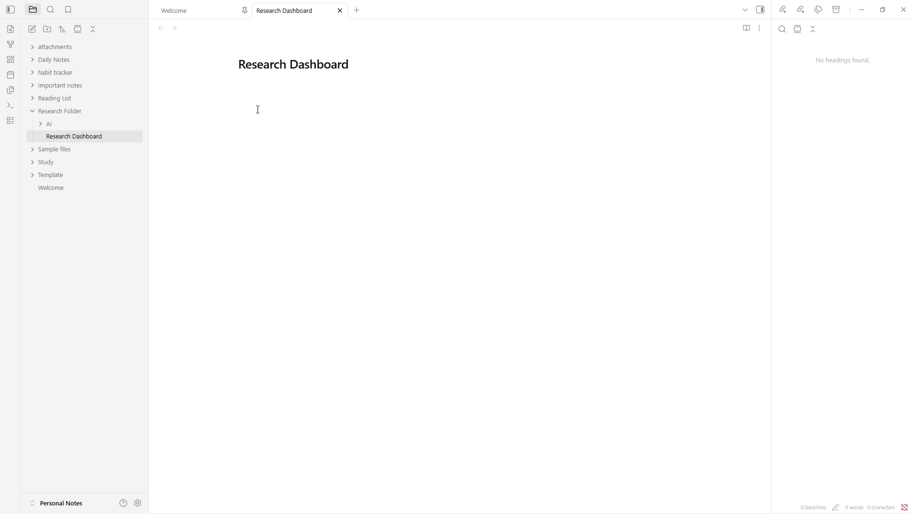
# Add the level-one heading "Topic: AI Productivity Tools" with the tags #research and #technology to the note
pyautogui.click(316, 106)
pyautogui.write('# Topic: AI Productivity Tools #research #technology')
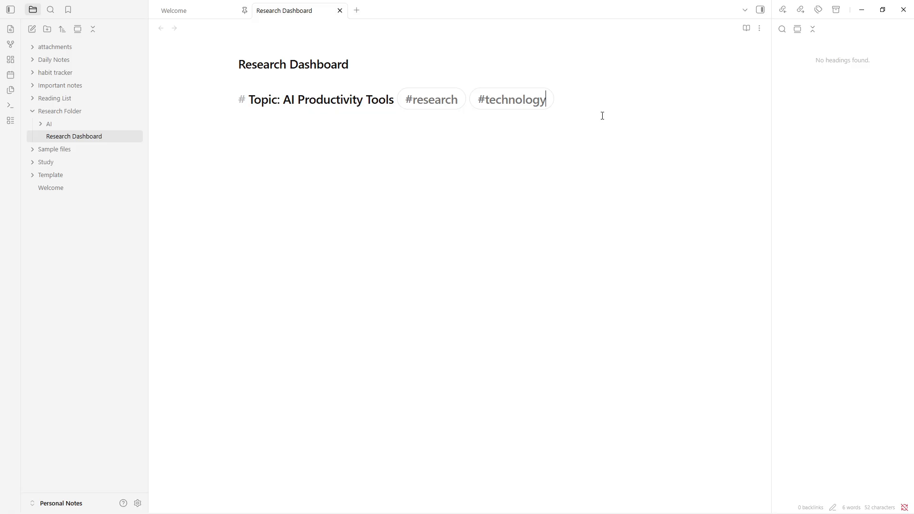
pyautogui.press('Return')
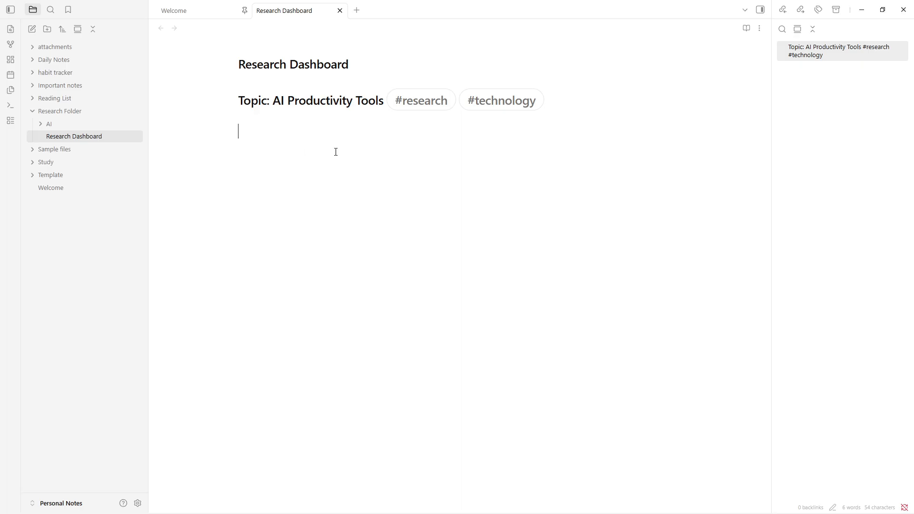
# Add a level-two "📚 Sources" section with separate bullets for the article The Evolution of Digital Workspaces (2026) and the Obsidian Official Community Forum website
pyautogui.write('## 📚 Sources')
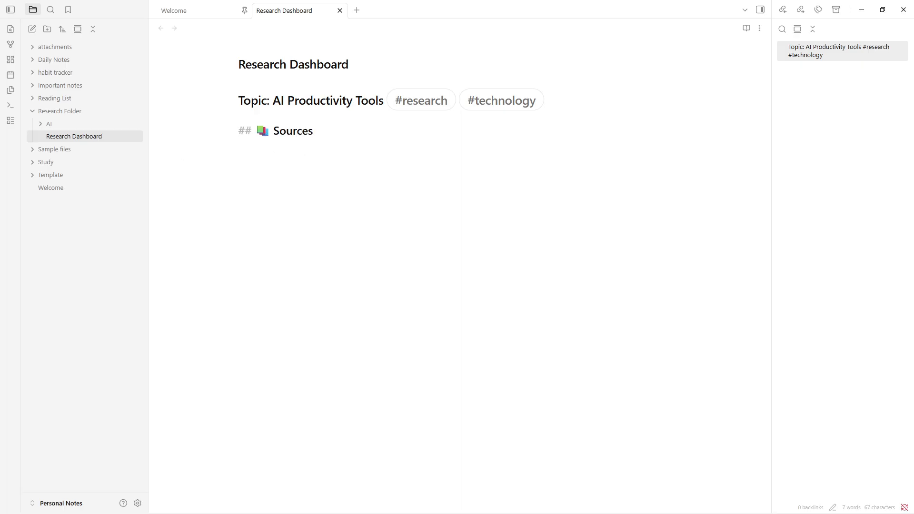
pyautogui.hotkey('alt', 'Tab')
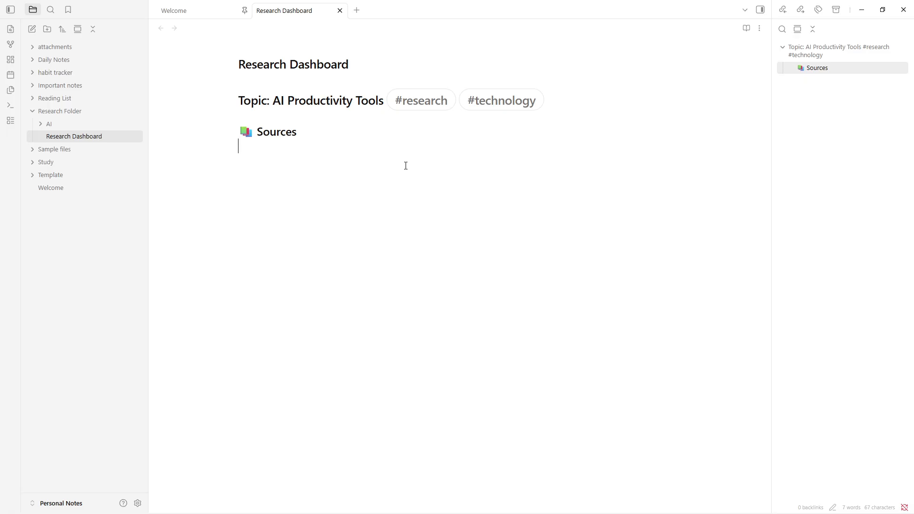
pyautogui.write('- **Article:** *The Evolution of Digital Workspaces (2026)* by J. Miller. - **Website:** Obsidian Official Community Forum.')
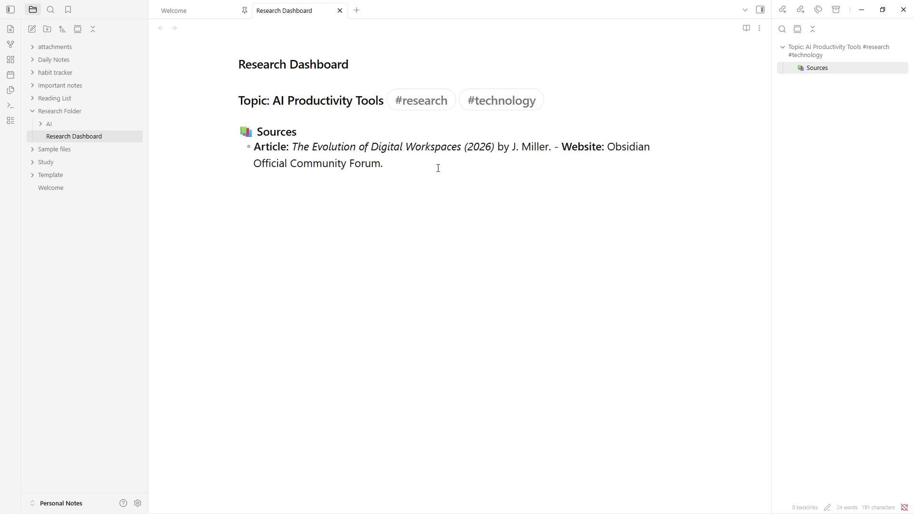
pyautogui.click(555, 146)
pyautogui.press('Return')
pyautogui.press('End')
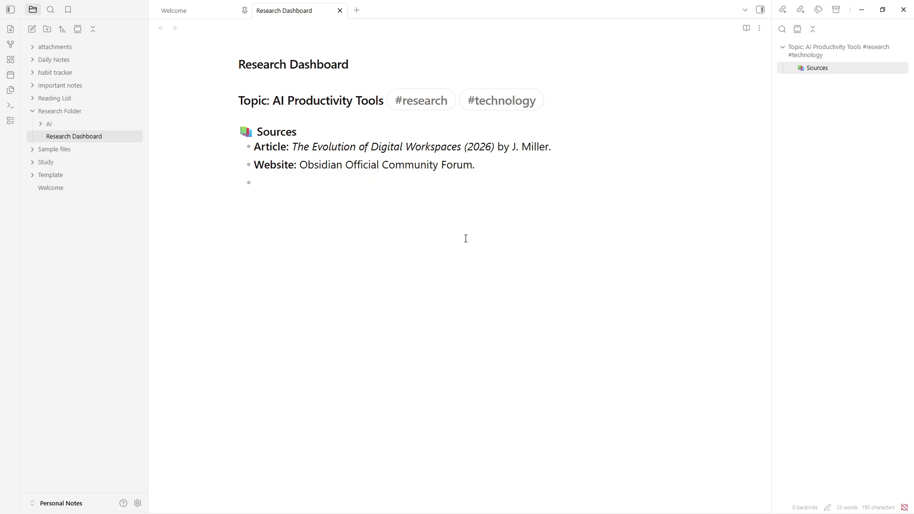
# Add a level-two "🗺️ Synthesis & Links" section with a sentence on cognitive load management notes linking to Knowledge Management Principles
pyautogui.press('BackSpace')
pyautogui.press('BackSpace')
pyautogui.write('## 🗺️ Synthesis & Links')
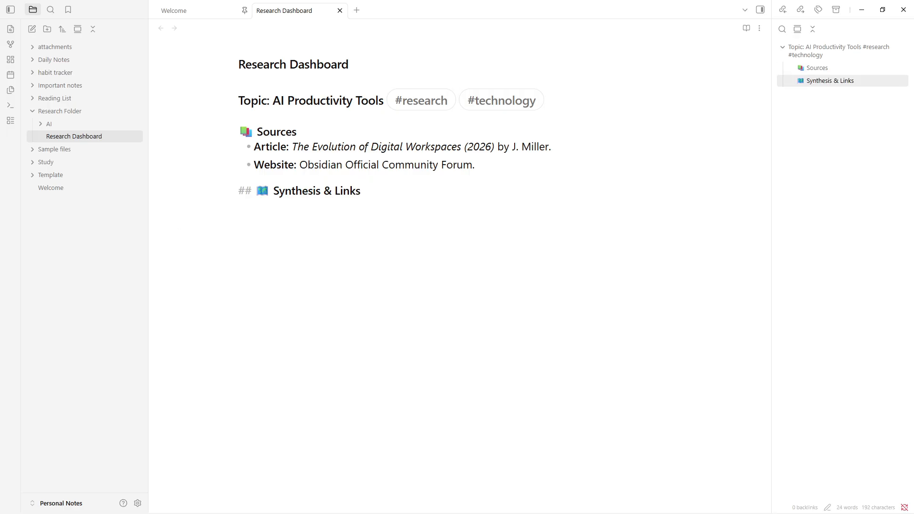
pyautogui.hotkey('alt', 'Tab')
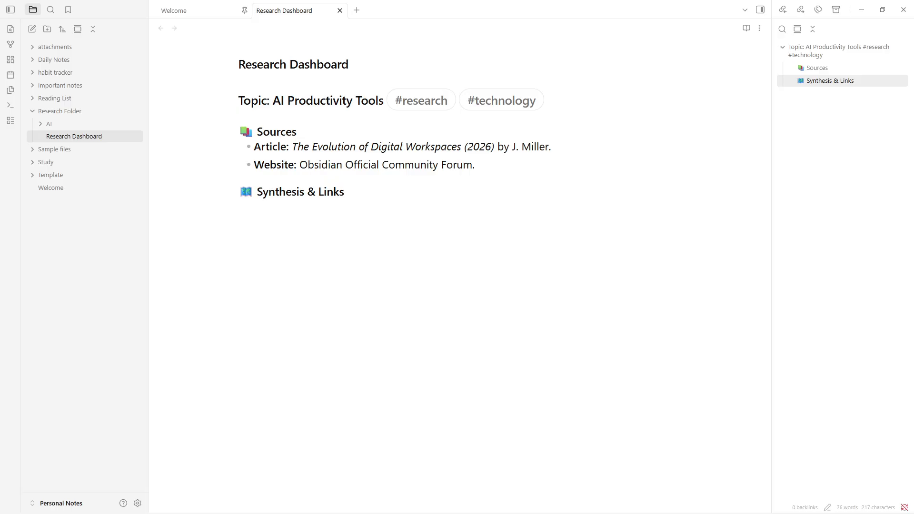
pyautogui.click(342, 230)
pyautogui.write('This pairs closely with my notes on cognitive load management in Knowledge Management Principles.')
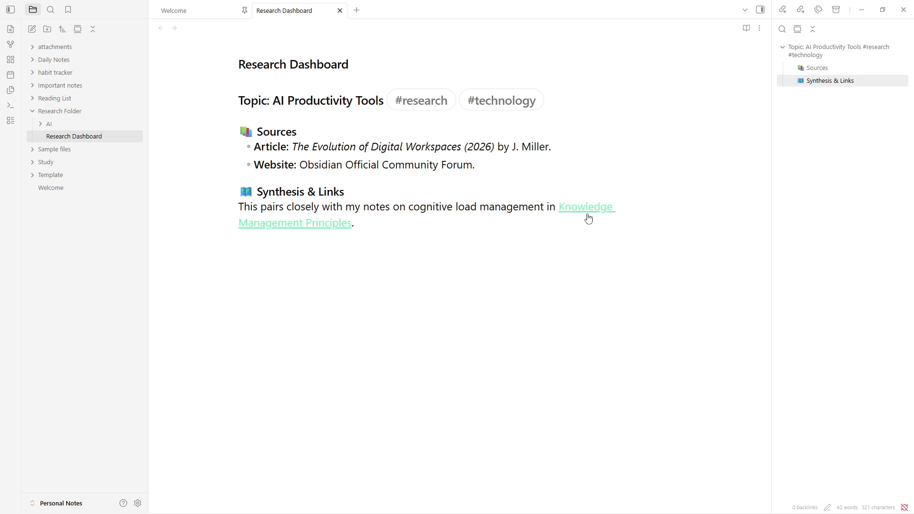
pyautogui.click(464, 238)
pyautogui.write('[[')
pyautogui.press('BackSpace')
pyautogui.press('BackSpace')
# Add the "Overview: Modern Digital Workspaces" text below the Synthesis & Links section and break its Core Takeaways part into a separate paragraph
pyautogui.click(253, 257)
pyautogui.write('# Overview: Modern Digital Workspaces This summary combines ongoing insights from multiple workspace studies gathered across [[AI Productivity Tools]] and [[Remote Collaboration Trends]]. ### 📌 Core Takeaways - Local-first applications provide significantly higher data privacy. - Structuring notes via links minimizes time spent searching through rigid folder structures.')
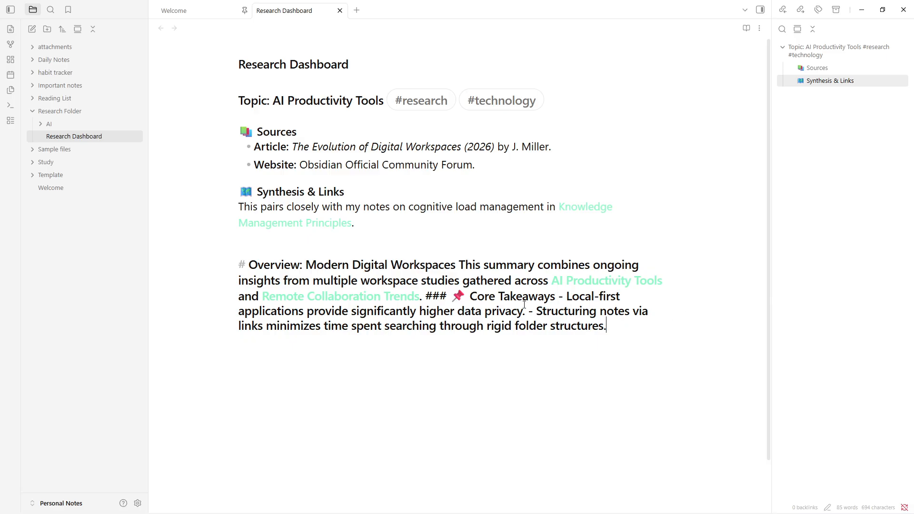
pyautogui.click(460, 295)
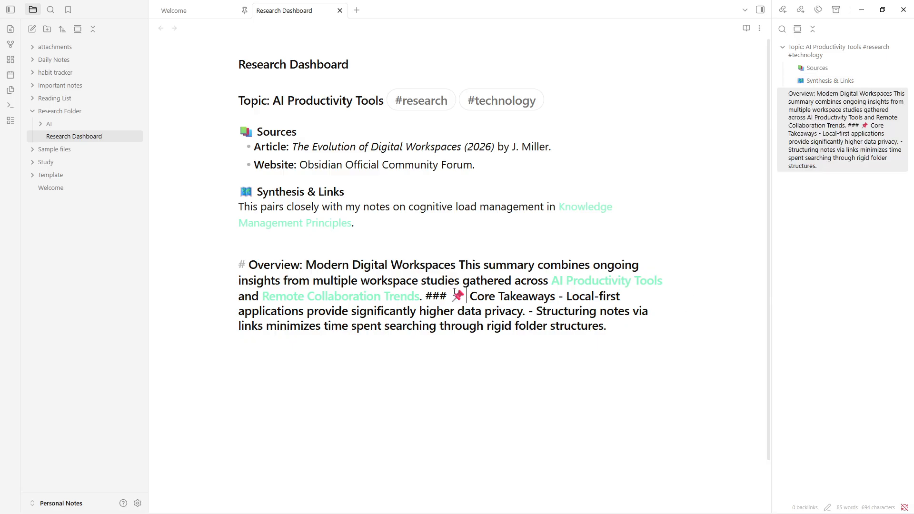
pyautogui.click(455, 293)
pyautogui.press('Return')
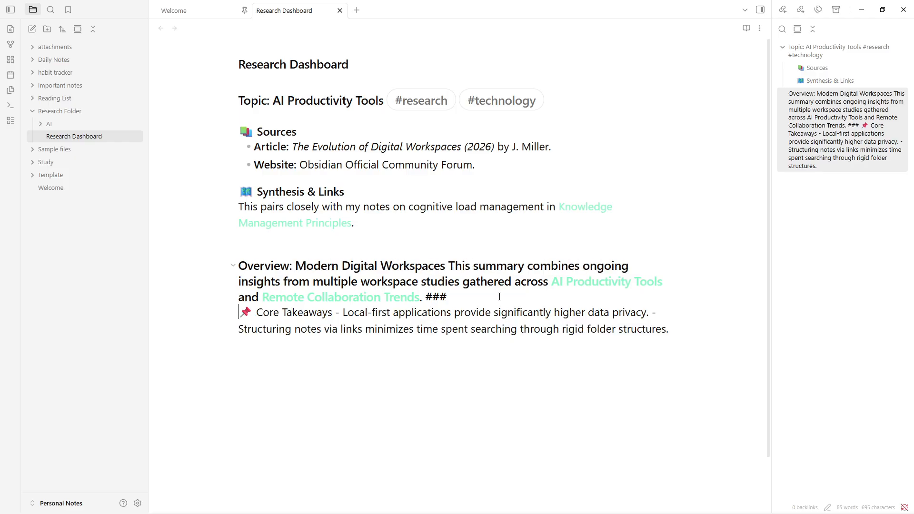
pyautogui.press('Return')
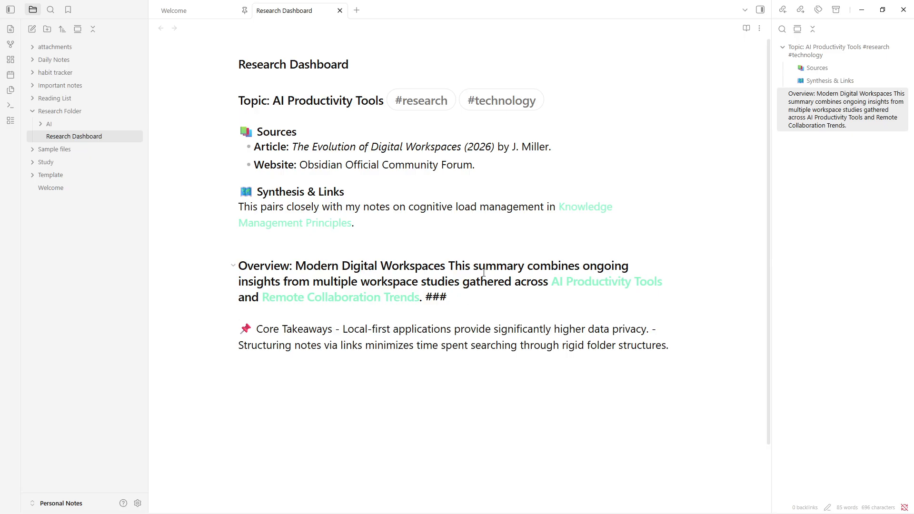
# Split the summary sentence from the "Overview: Modern Digital Workspaces" heading onto its own line
pyautogui.click(446, 262)
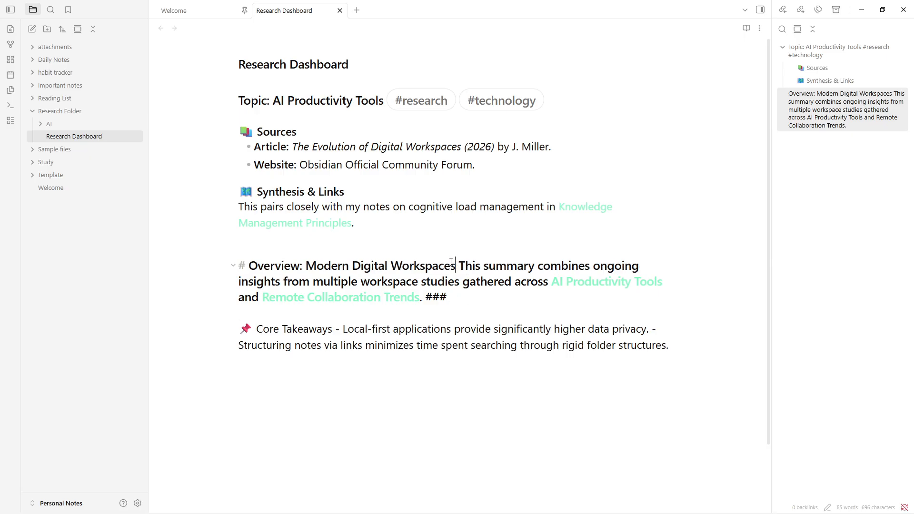
pyautogui.click(460, 262)
pyautogui.press('Return')
# Format "📌 Core Takeaways" as a level-three heading with its takeaways as a bullet beneath, and leave a blank line above the heading
pyautogui.click(604, 300)
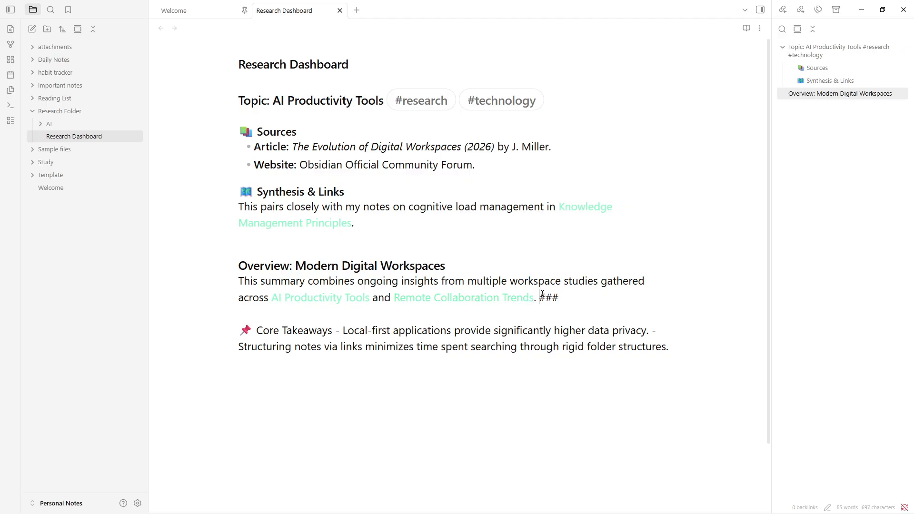
pyautogui.press('Return')
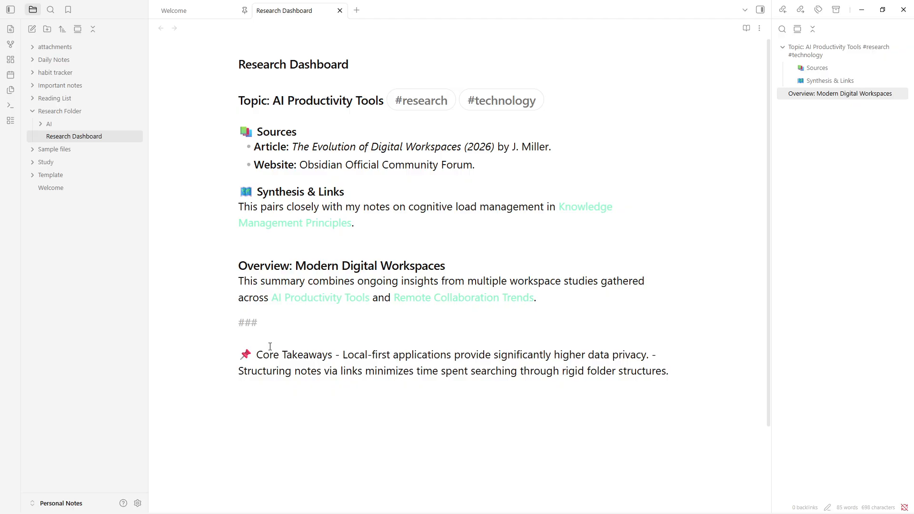
pyautogui.press('BackSpace')
pyautogui.press('BackSpace')
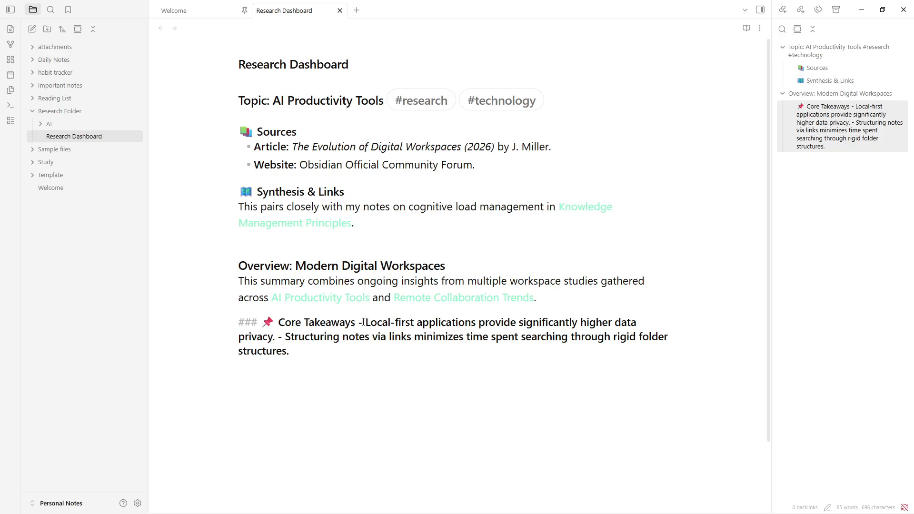
pyautogui.click(361, 322)
pyautogui.press('Return')
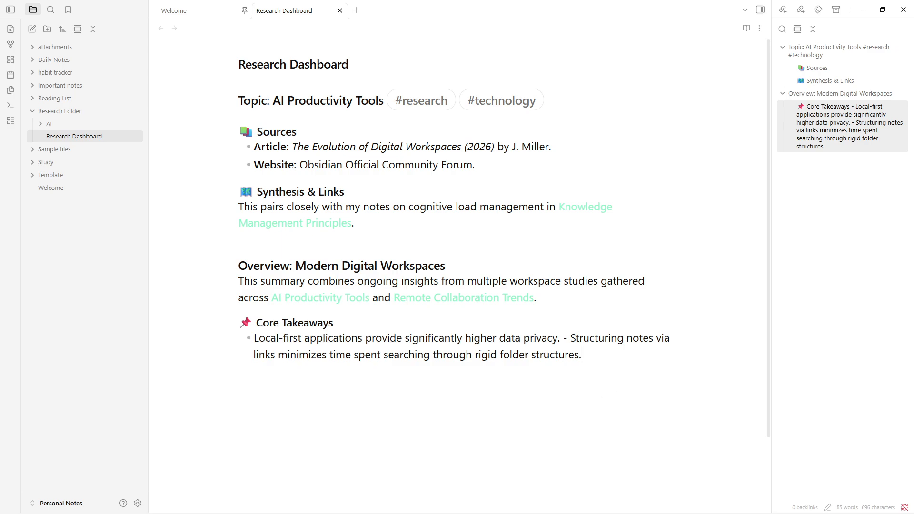
pyautogui.click(566, 297)
pyautogui.press('Return')
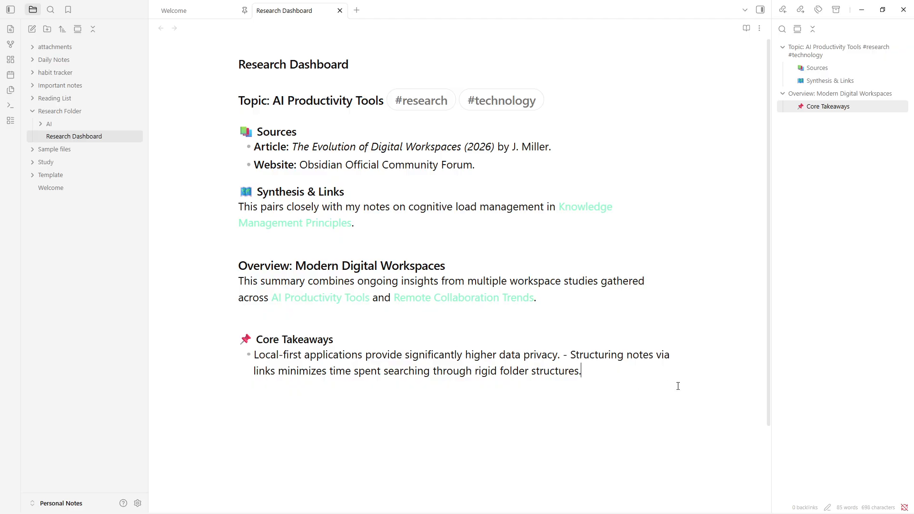
# Add a "🔬 Research Dashboard" section listing AI Productivity Tools and Digital Marketing Fundamentals under Active Topics and Modern Workspace Synthesis under Synthesized Overviews
pyautogui.press('Return')
pyautogui.write('🔬 Research Dashboard  📁 Active Topics AI Productivity Tools — (#technology) Digital Marketing Fundamentals — (#marketing)  📑 Synthesized Overviews [[Modern Workspace Synthesis]]')
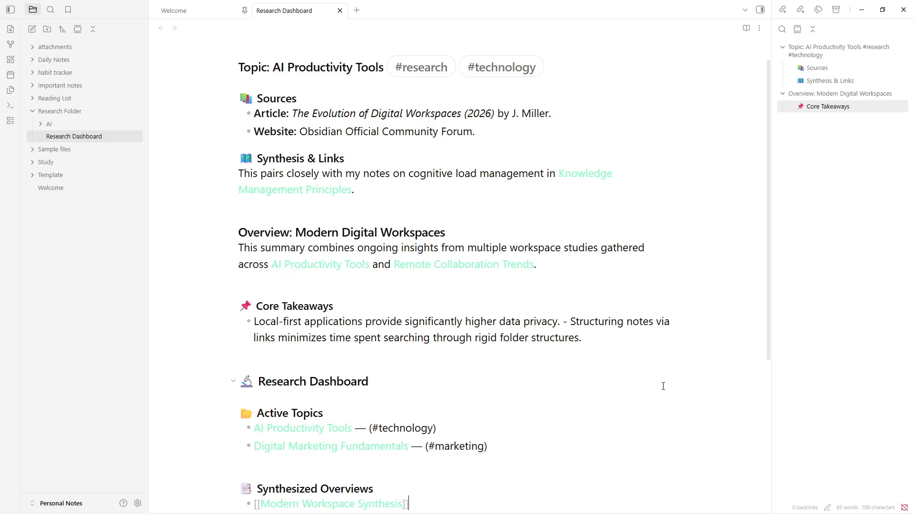
pyautogui.scroll(-5, 602, 396)
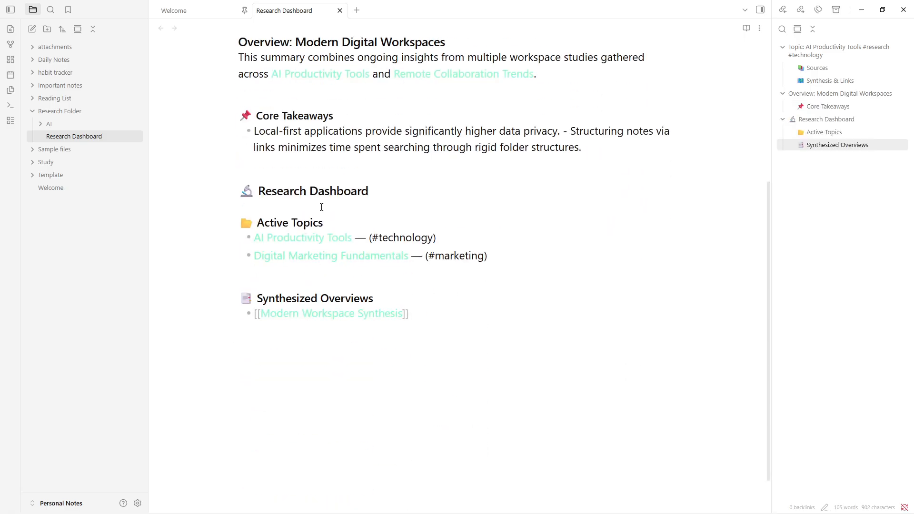
pyautogui.click(320, 204)
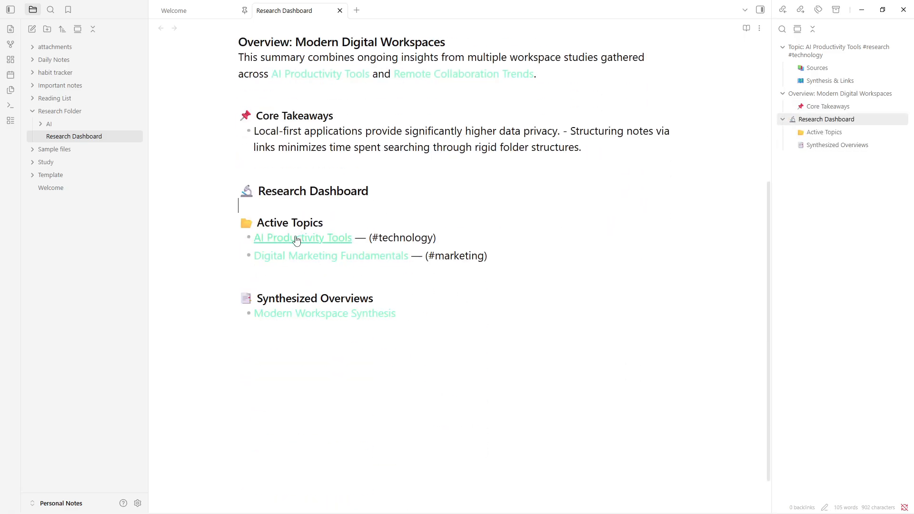